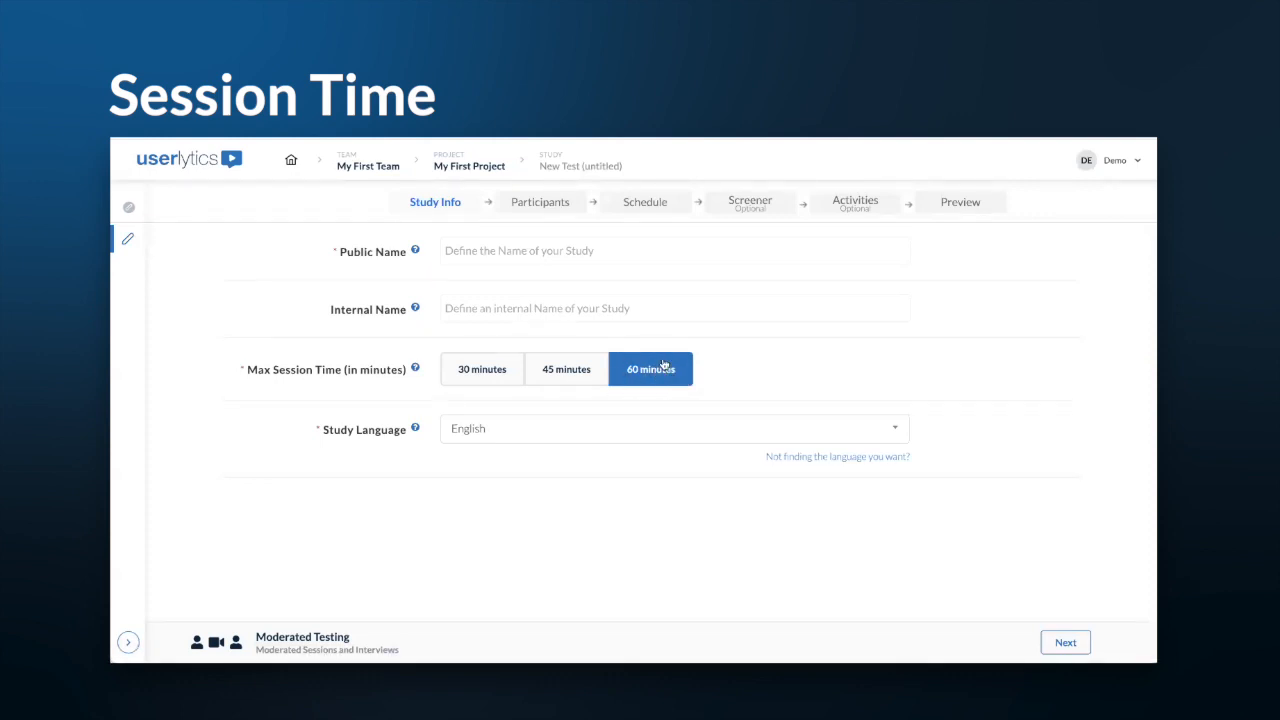
Step: Go to the study's schedule and confirm CEST as the time zone for the moderated study calendar
{"action": "left_click", "coordinate": [656, 204]}
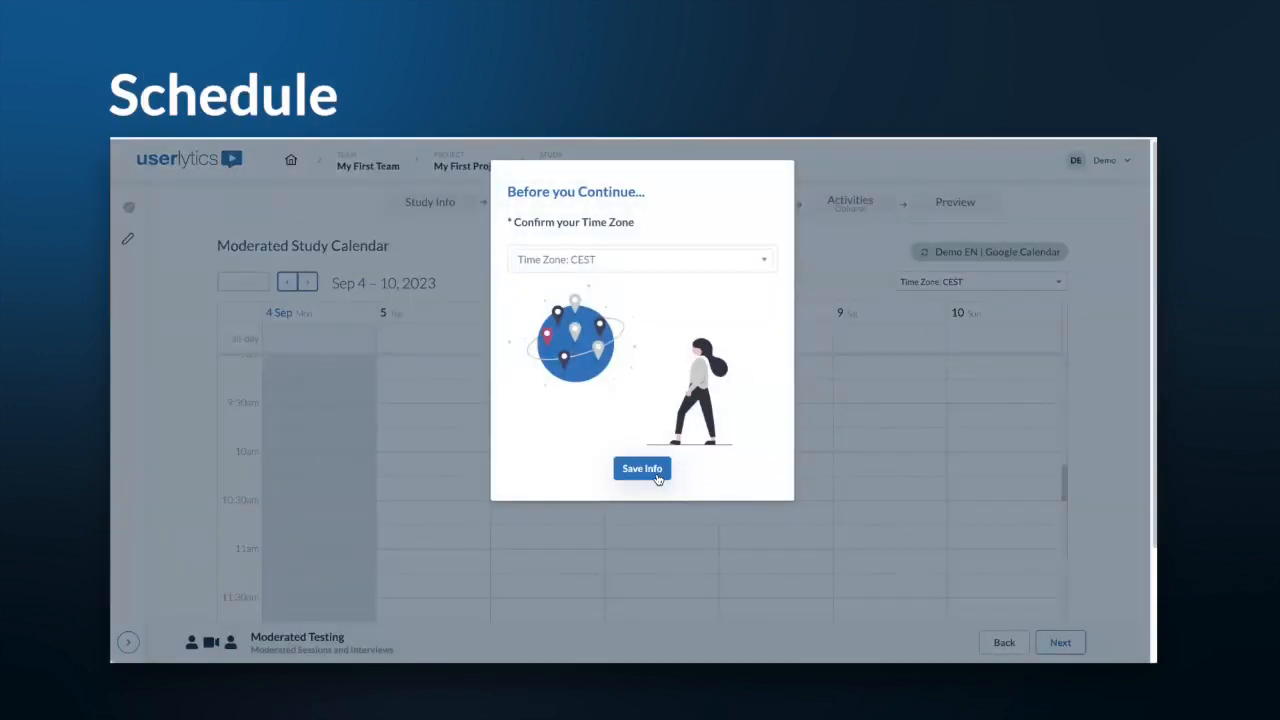
{"action": "left_click", "coordinate": [656, 474]}
{"action": "scroll", "coordinate": [676, 259], "scroll_direction": "down", "scroll_amount": 1}
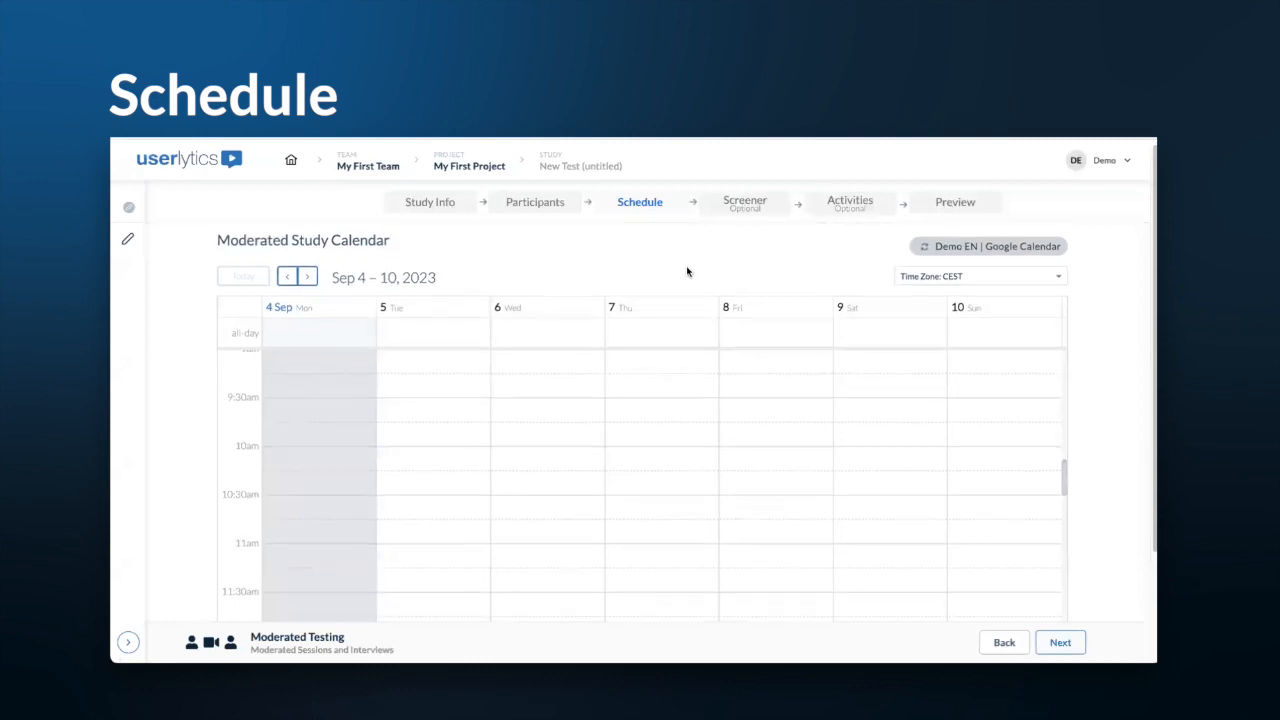
{"action": "scroll", "coordinate": [690, 275], "scroll_direction": "up", "scroll_amount": 1}
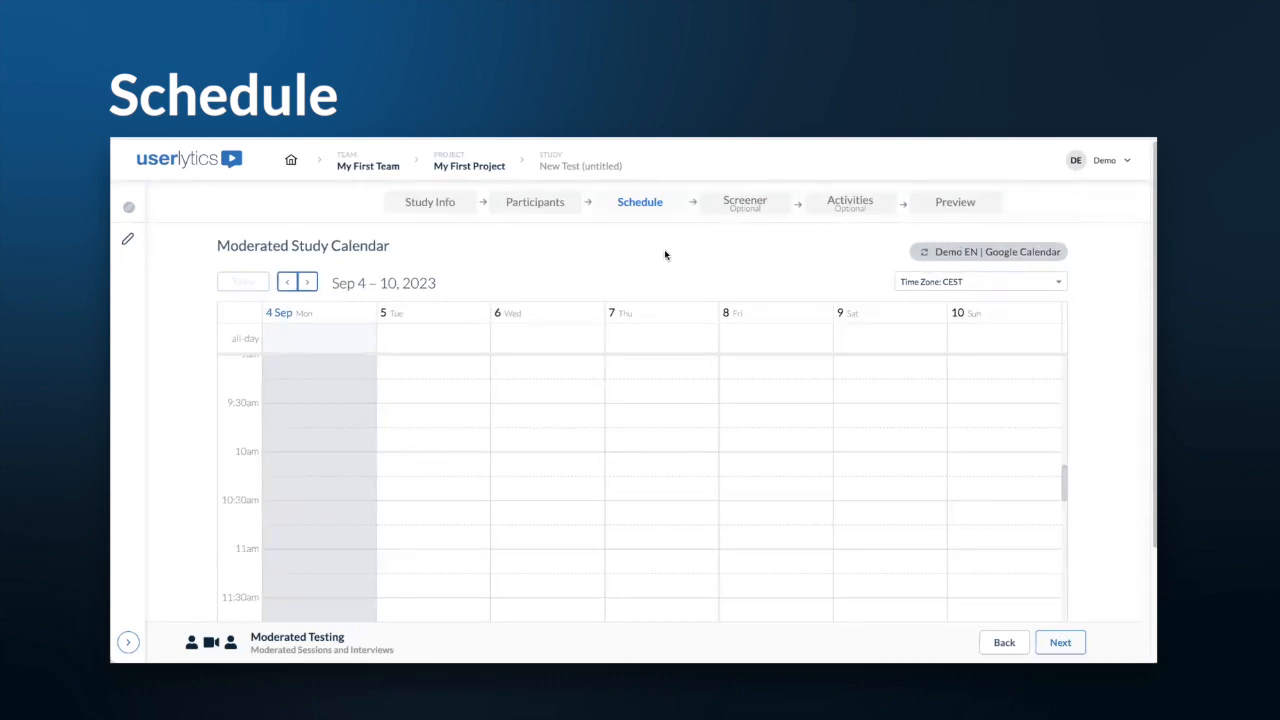
Step: Create two open sessions on Wednesday, September 6, from 9:30 to 10:30 and from 11:00 to 12:00
{"action": "scroll", "coordinate": [538, 430], "scroll_direction": "down", "scroll_amount": 1}
{"action": "left_click", "coordinate": [543, 413]}
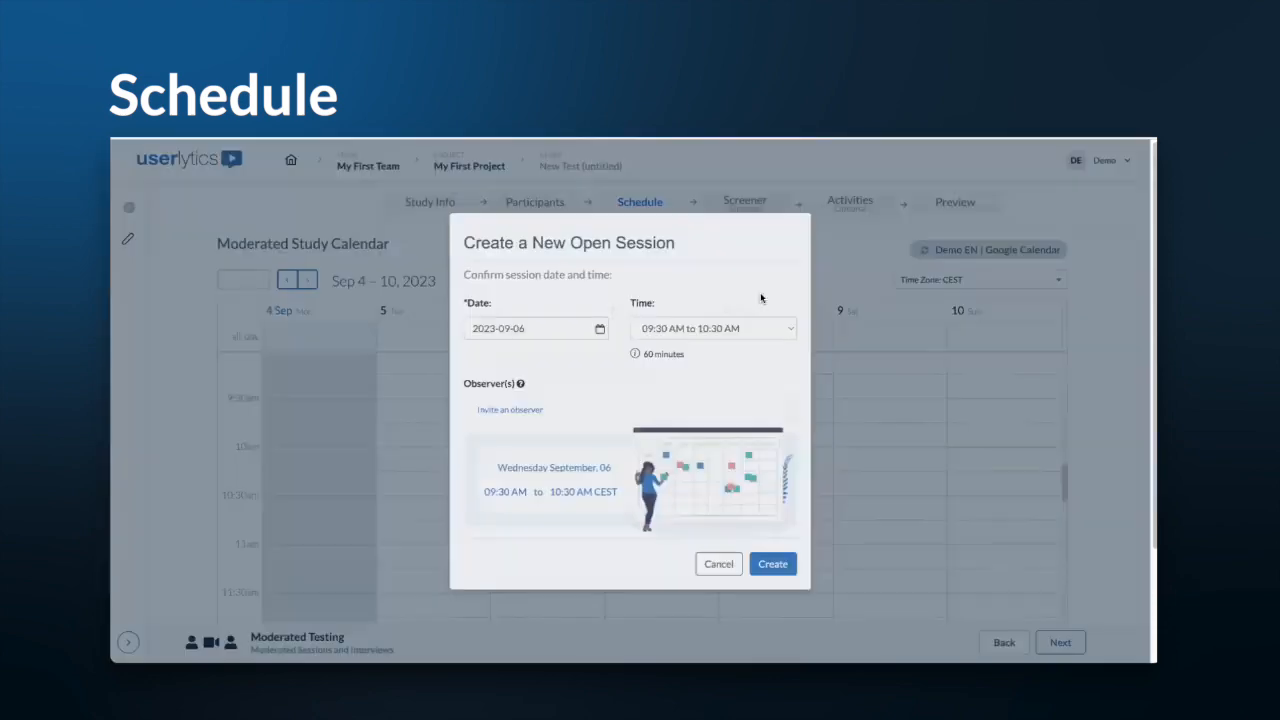
{"action": "left_click", "coordinate": [776, 562]}
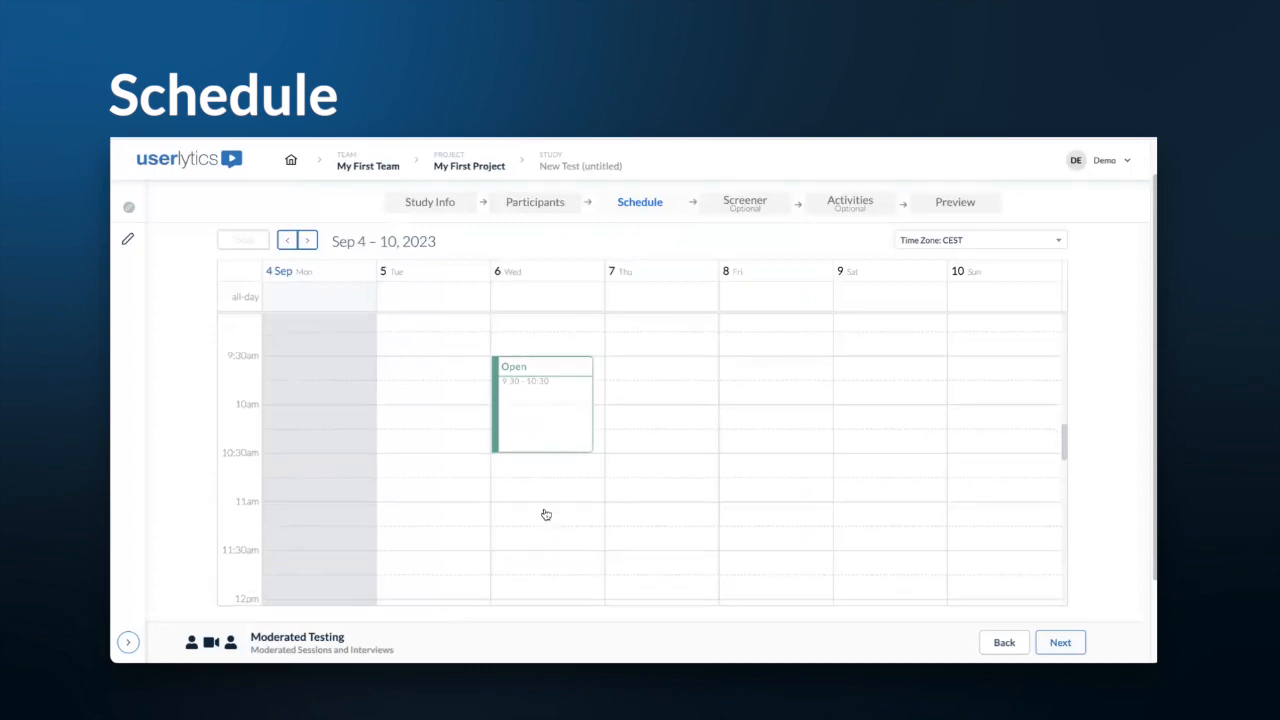
{"action": "left_click", "coordinate": [545, 513]}
{"action": "left_click", "coordinate": [776, 563]}
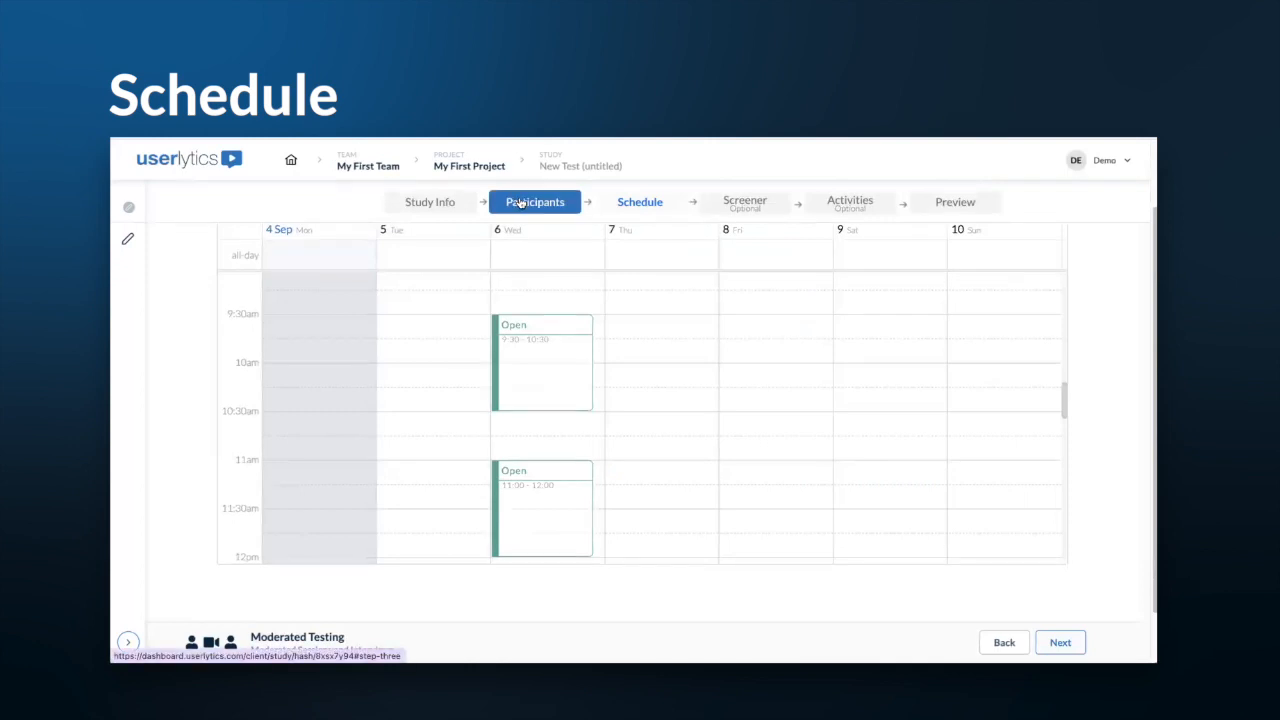
Step: Create two open sessions on Thursday, September 7, from 9:30 to 10:30 and from 11:00 to 12:00
{"action": "scroll", "coordinate": [726, 510], "scroll_direction": "up", "scroll_amount": 1}
{"action": "scroll", "coordinate": [729, 511], "scroll_direction": "up", "scroll_amount": 1}
{"action": "left_click", "coordinate": [646, 374]}
{"action": "left_click", "coordinate": [774, 566]}
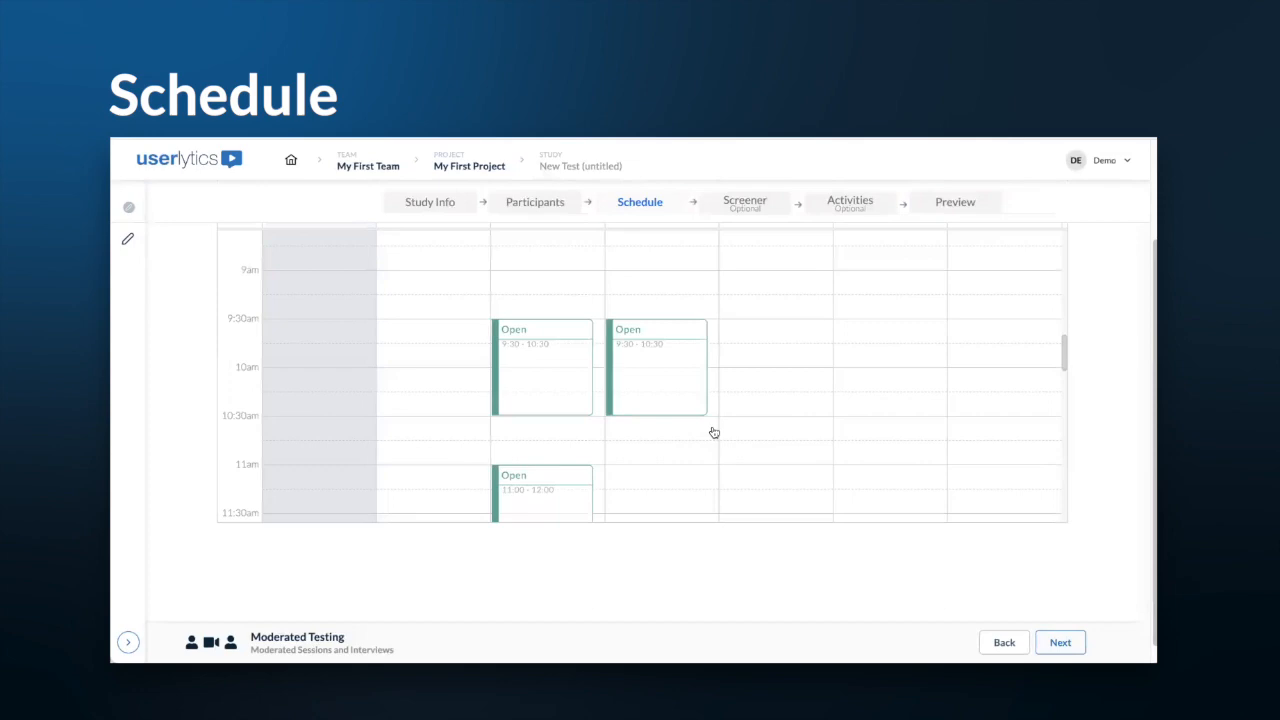
{"action": "scroll", "coordinate": [713, 448], "scroll_direction": "down", "scroll_amount": 1}
{"action": "left_click", "coordinate": [712, 452]}
{"action": "left_click", "coordinate": [770, 565]}
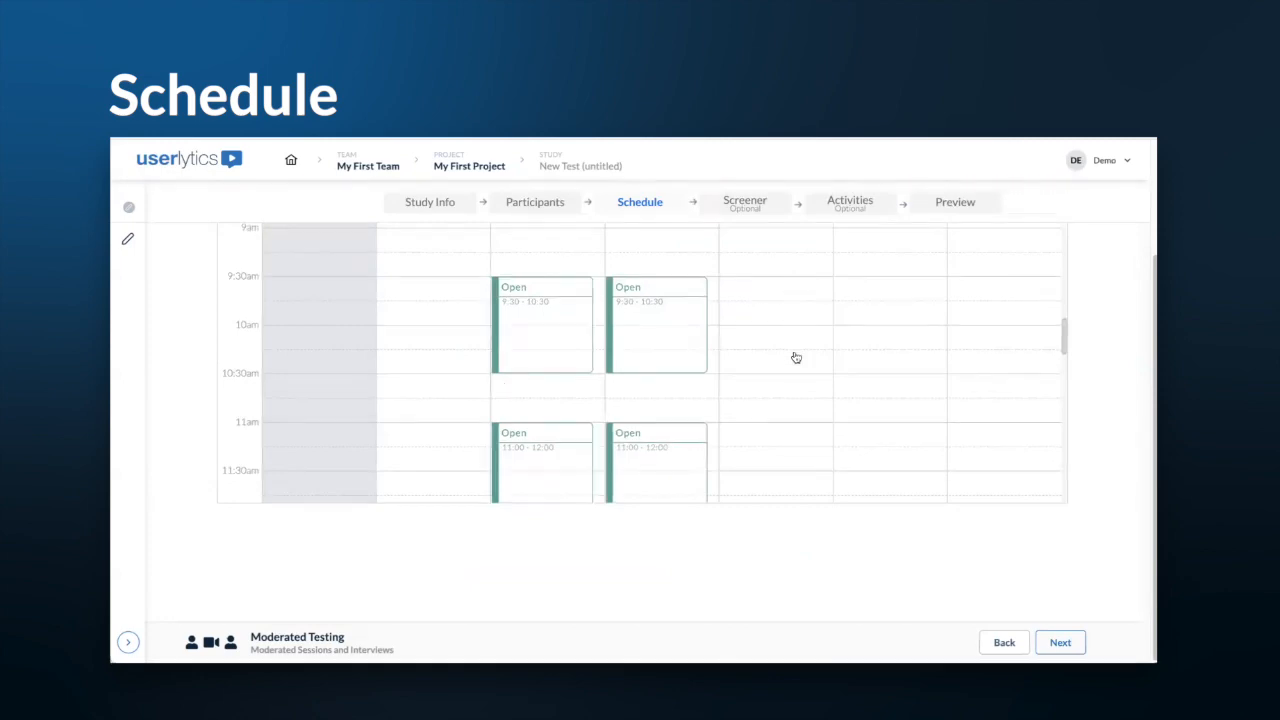
{"action": "scroll", "coordinate": [1103, 326], "scroll_direction": "up", "scroll_amount": 3}
{"action": "scroll", "coordinate": [1104, 329], "scroll_direction": "up", "scroll_amount": 1}
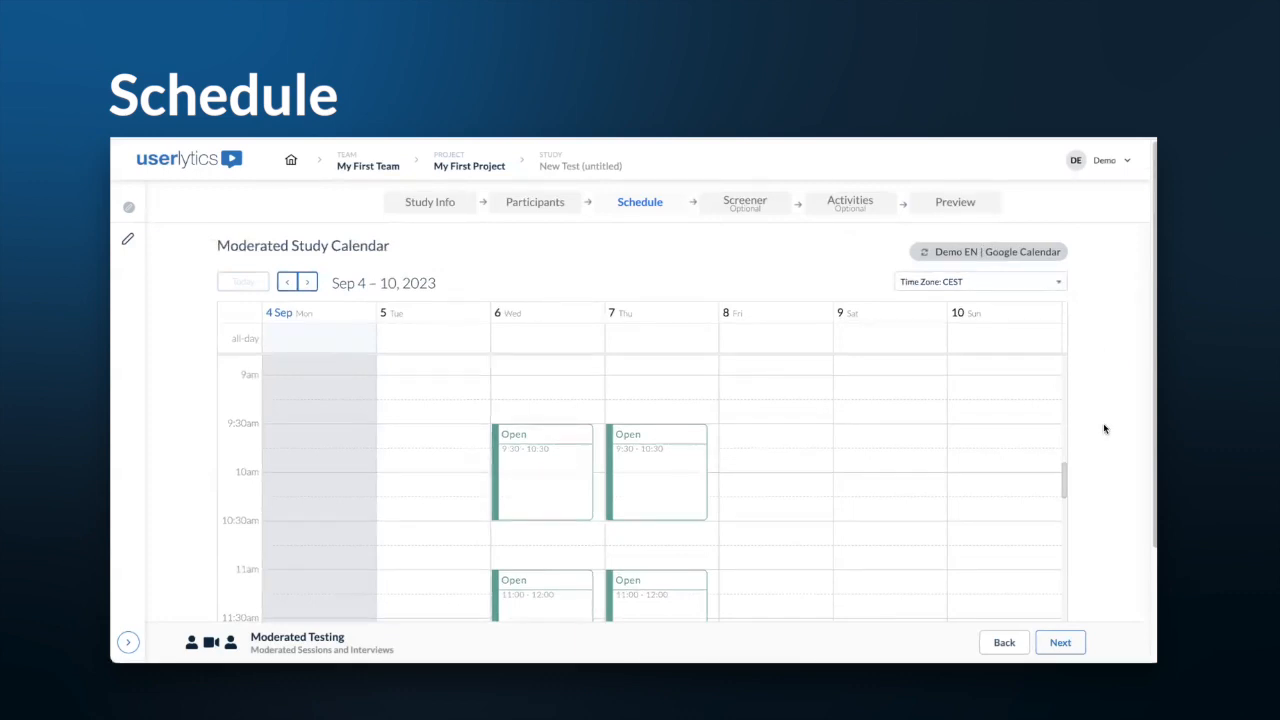
{"action": "scroll", "coordinate": [1103, 437], "scroll_direction": "down", "scroll_amount": 3}
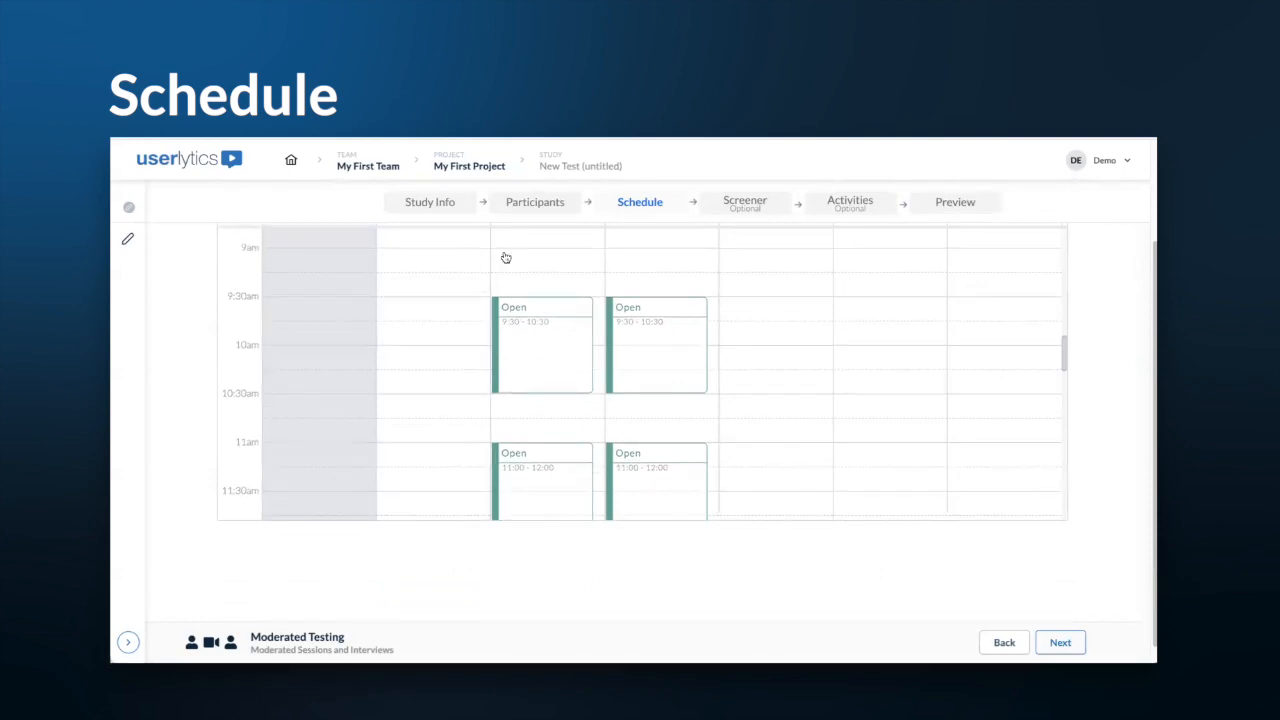
{"action": "scroll", "coordinate": [1084, 398], "scroll_direction": "up", "scroll_amount": 1}
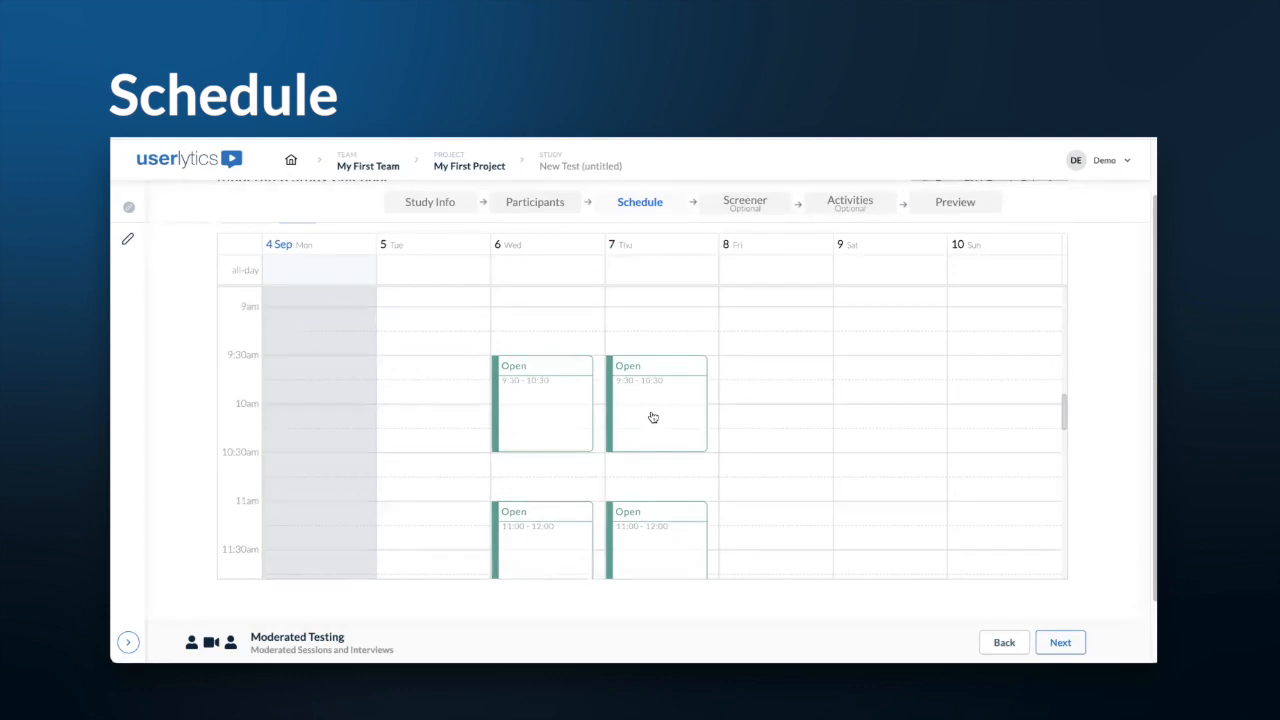
{"action": "scroll", "coordinate": [151, 487], "scroll_direction": "up", "scroll_amount": 1}
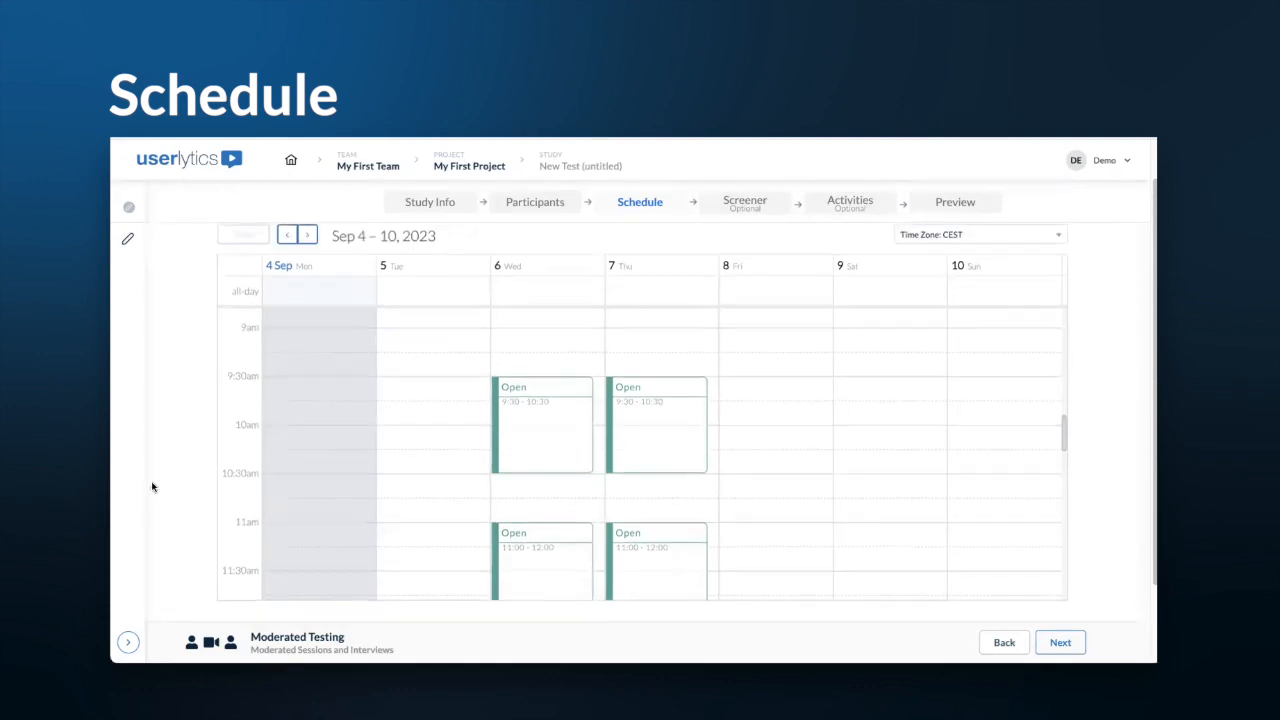
Step: Create an open session on Friday, September 8, from 9:30 to 10:30, adding and removing a blank observer entry before saving
{"action": "left_click", "coordinate": [817, 398]}
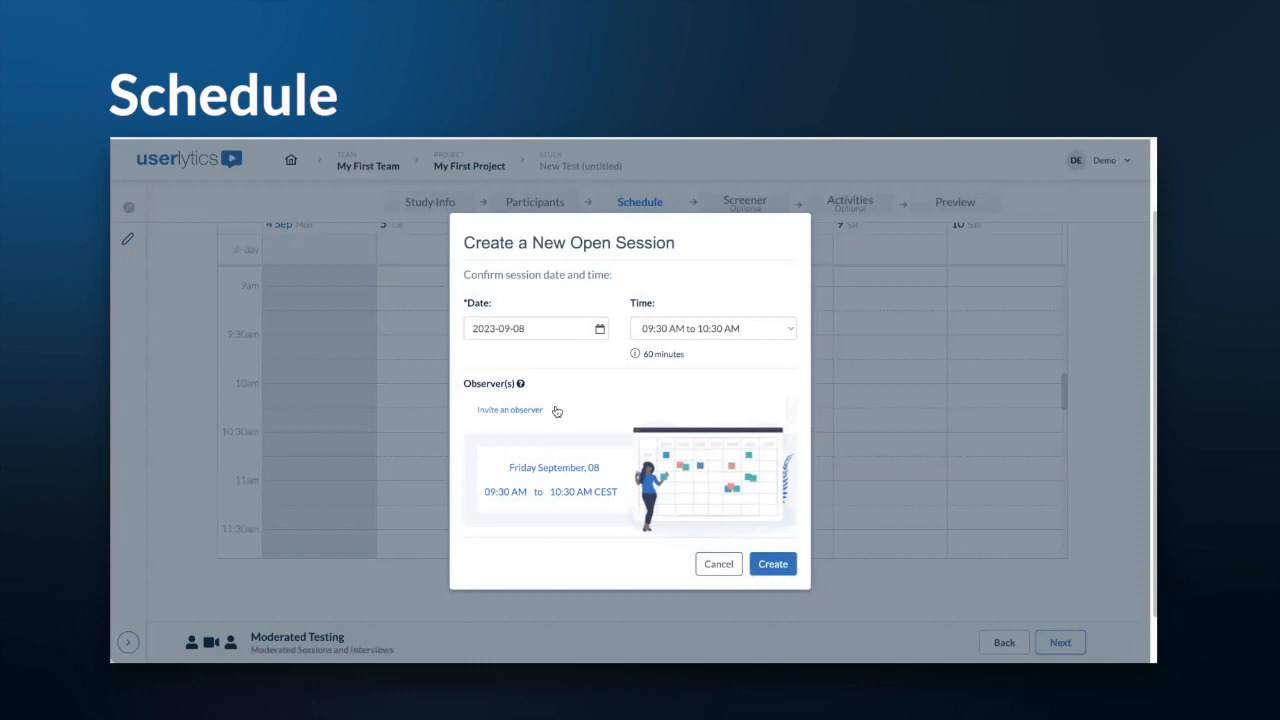
{"action": "left_click", "coordinate": [512, 409]}
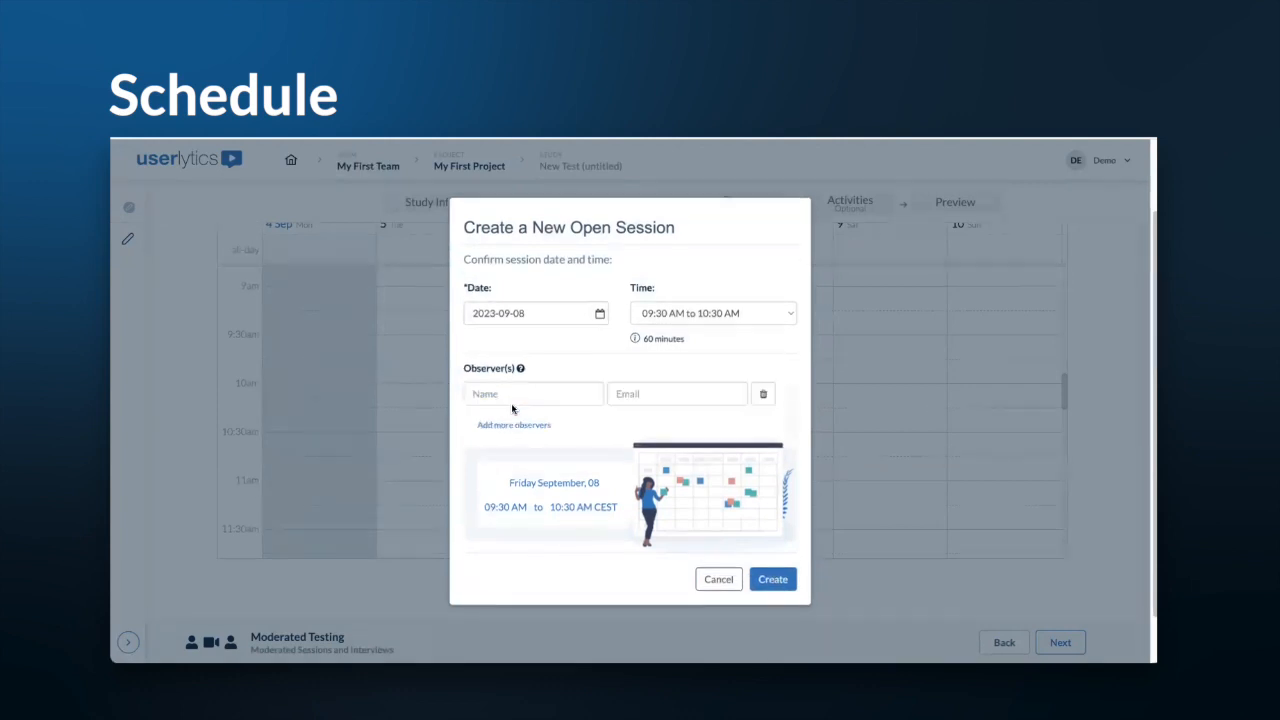
{"action": "left_click", "coordinate": [768, 396]}
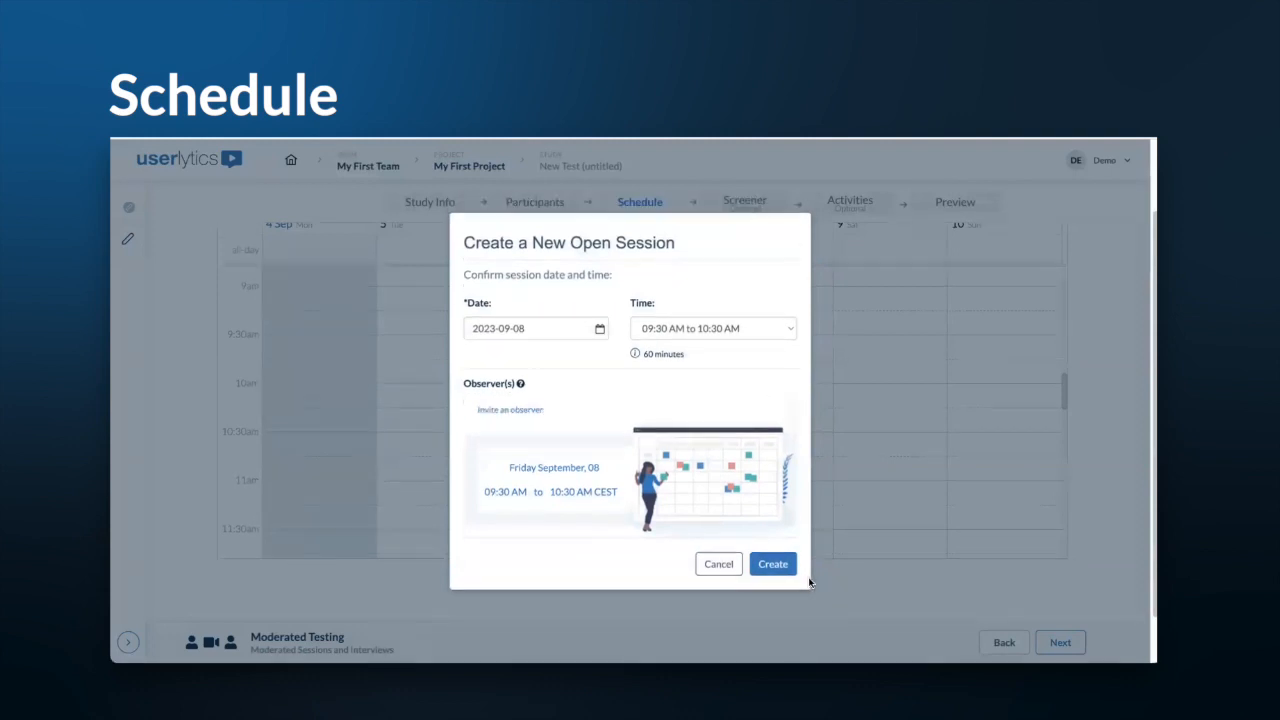
{"action": "left_click", "coordinate": [778, 563]}
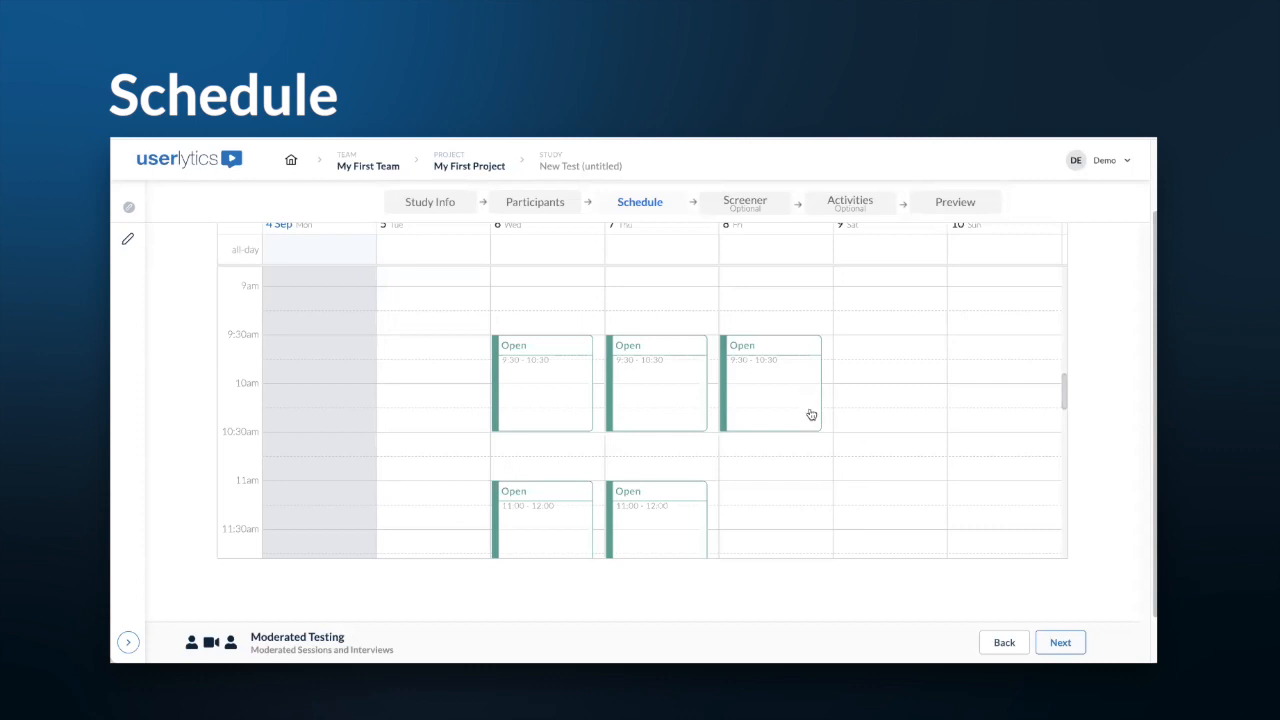
Step: Review the open session slots across the Sep 4 – 10, 2023 week of the moderated study calendar
{"action": "scroll", "coordinate": [374, 471], "scroll_direction": "up", "scroll_amount": 1}
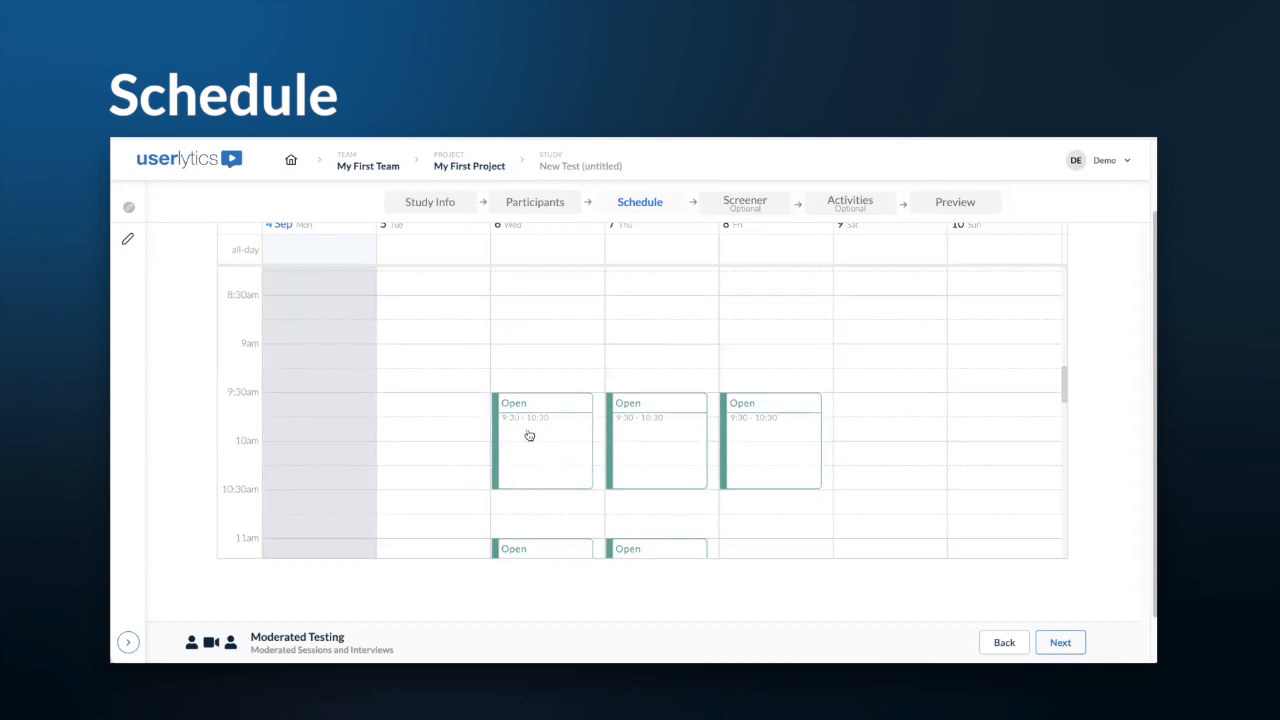
{"action": "scroll", "coordinate": [447, 475], "scroll_direction": "up", "scroll_amount": 1}
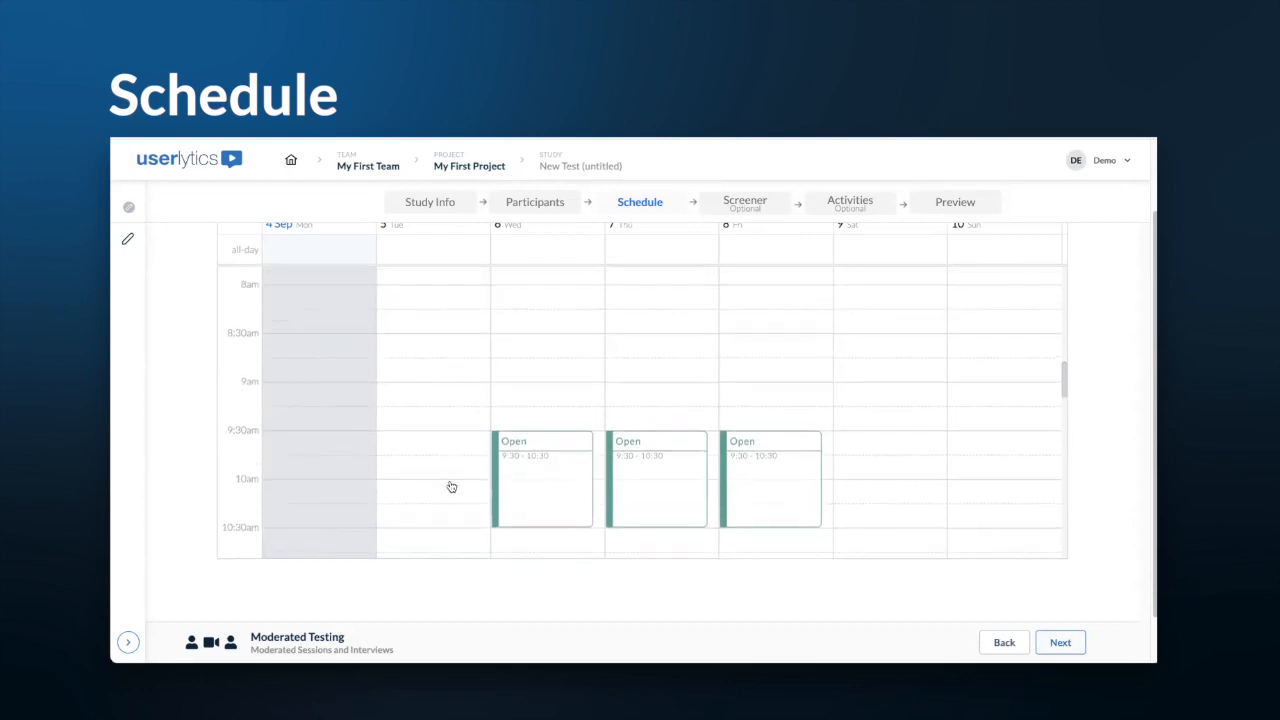
{"action": "scroll", "coordinate": [371, 505], "scroll_direction": "up", "scroll_amount": 2}
{"action": "scroll", "coordinate": [393, 494], "scroll_direction": "up", "scroll_amount": 1}
{"action": "scroll", "coordinate": [396, 497], "scroll_direction": "down", "scroll_amount": 5}
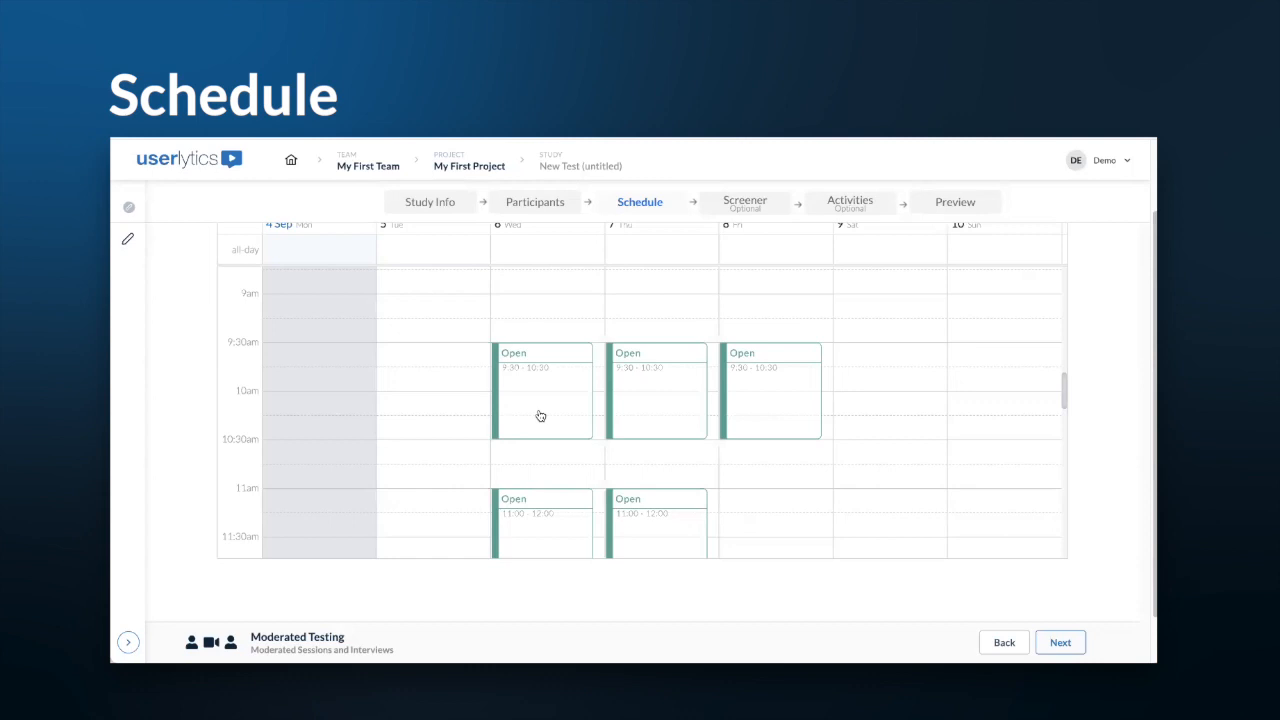
{"action": "scroll", "coordinate": [1106, 403], "scroll_direction": "up", "scroll_amount": 1}
{"action": "scroll", "coordinate": [1065, 425], "scroll_direction": "up", "scroll_amount": 3}
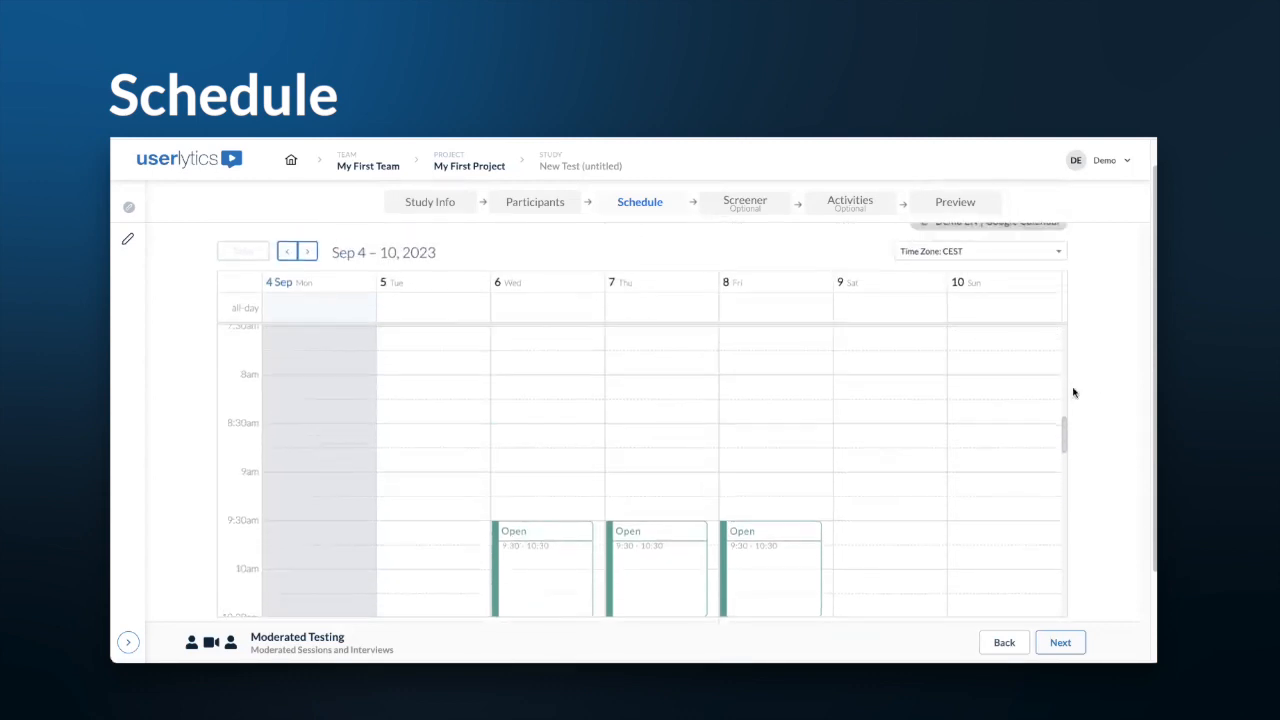
{"action": "scroll", "coordinate": [703, 480], "scroll_direction": "down", "scroll_amount": 4}
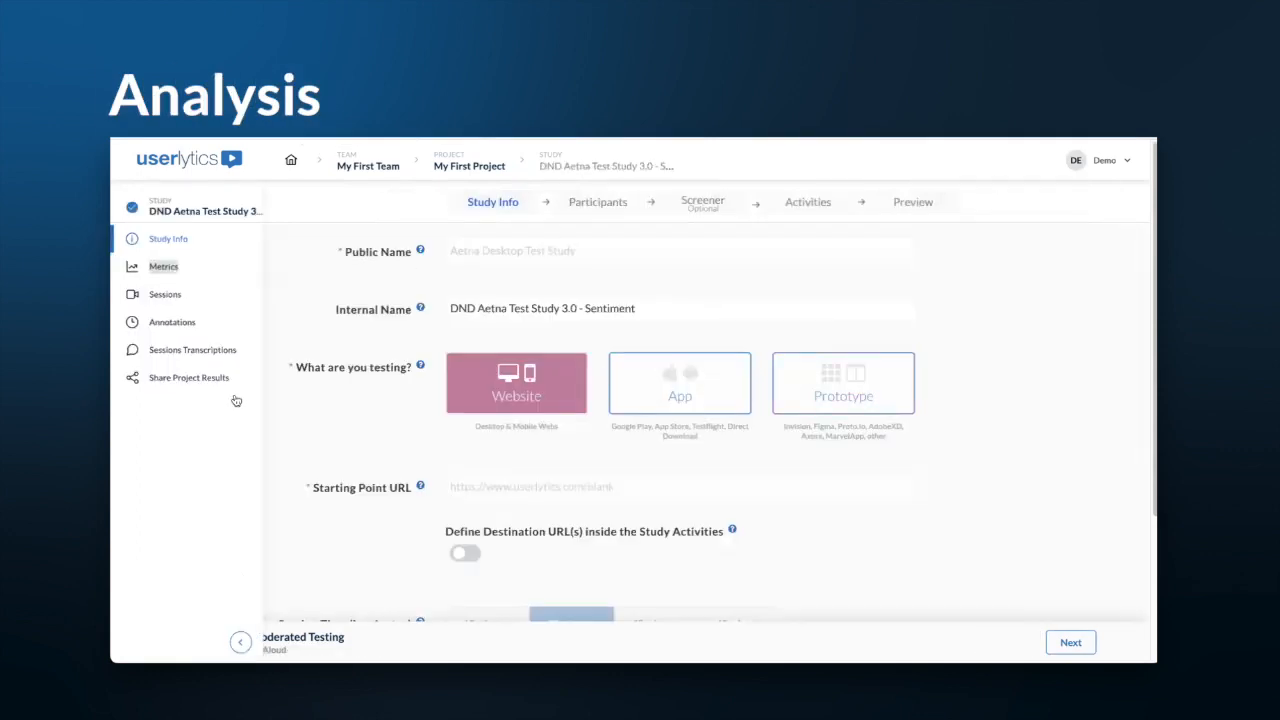
Step: Open the sessions of the DND Aetna Test Study 3.0 - Sentiment study and look through the participants' recordings
{"action": "left_click", "coordinate": [166, 296]}
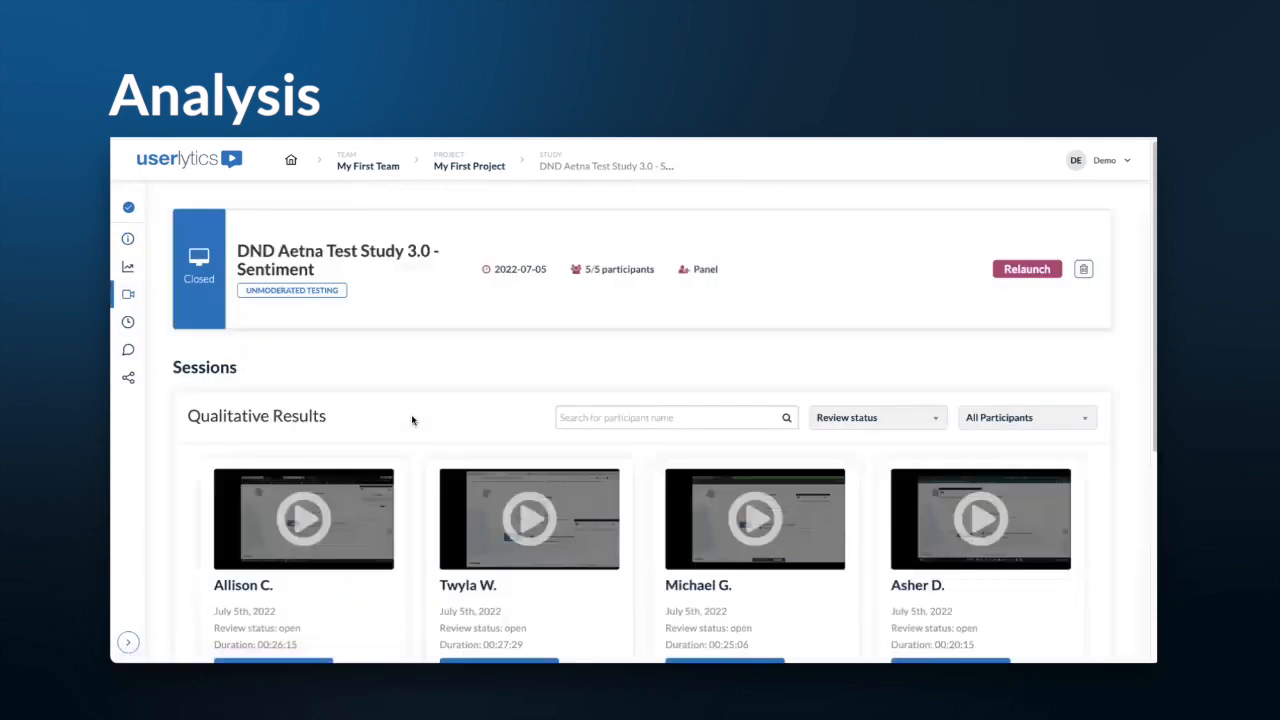
{"action": "scroll", "coordinate": [411, 416], "scroll_direction": "down", "scroll_amount": 3}
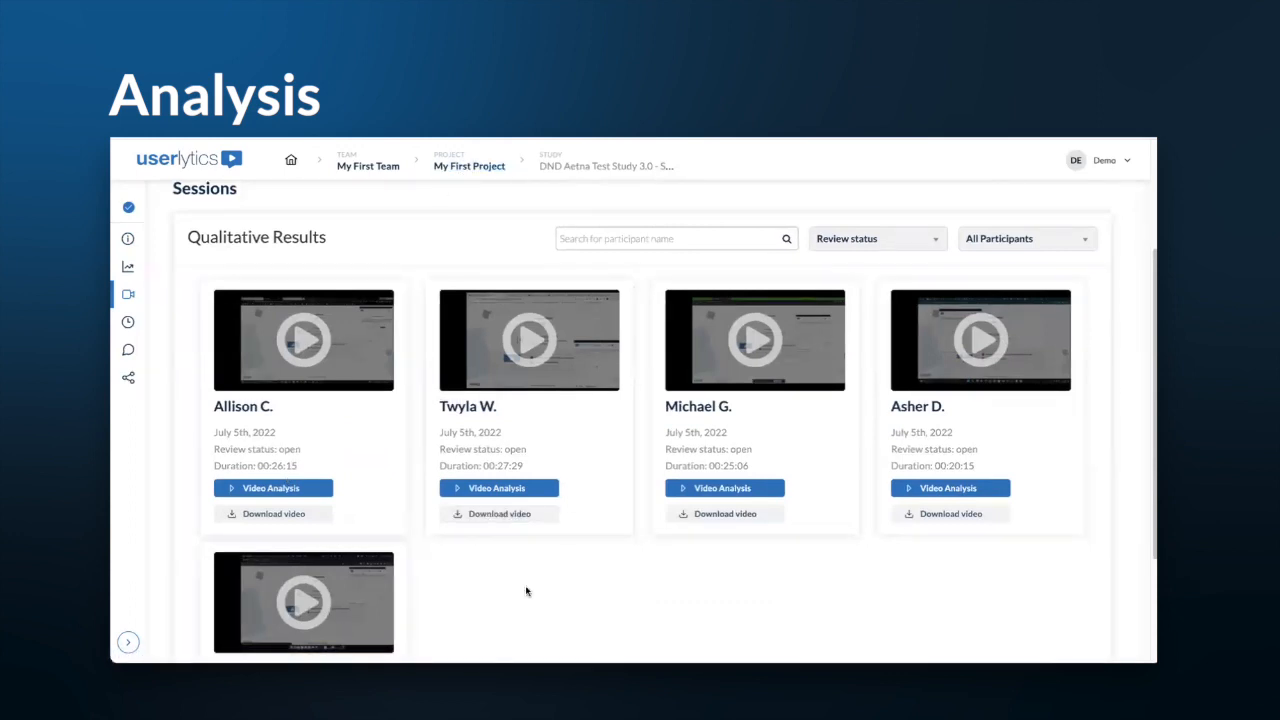
{"action": "scroll", "coordinate": [528, 592], "scroll_direction": "up", "scroll_amount": 1}
{"action": "left_click", "coordinate": [129, 642]}
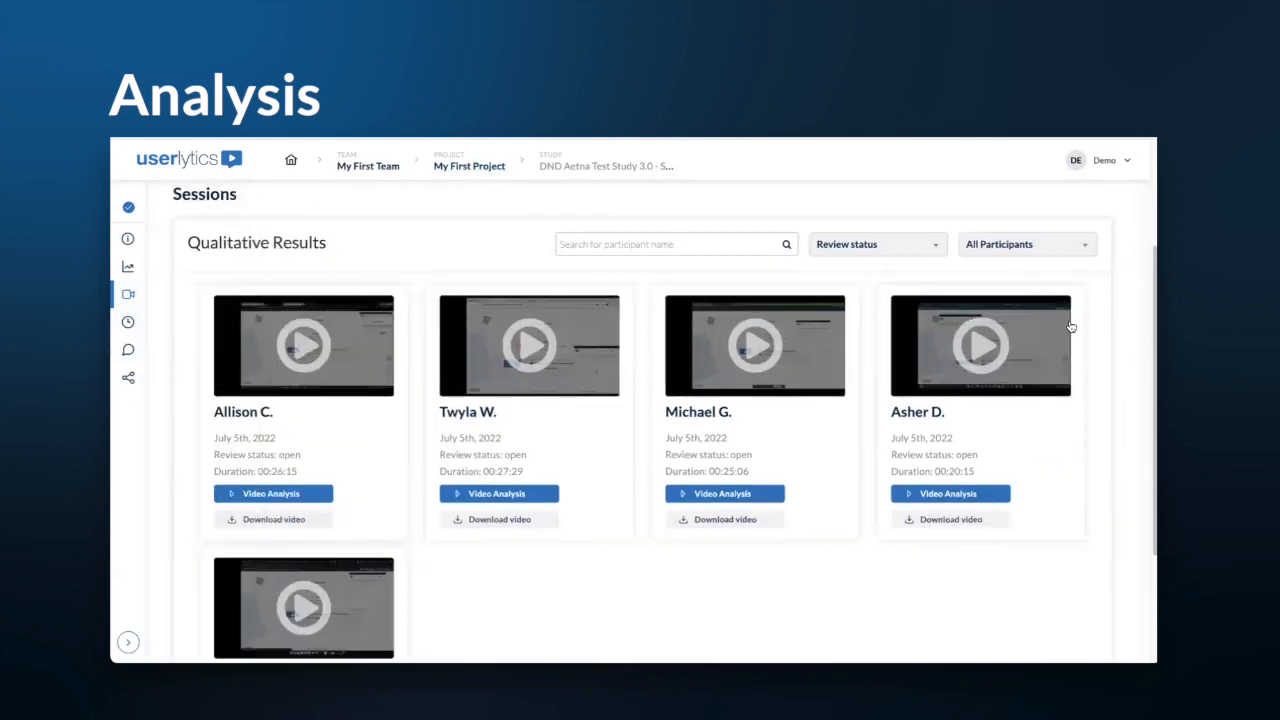
Step: Open the first participant's session recording and play the video alongside its activities list
{"action": "left_click", "coordinate": [323, 394]}
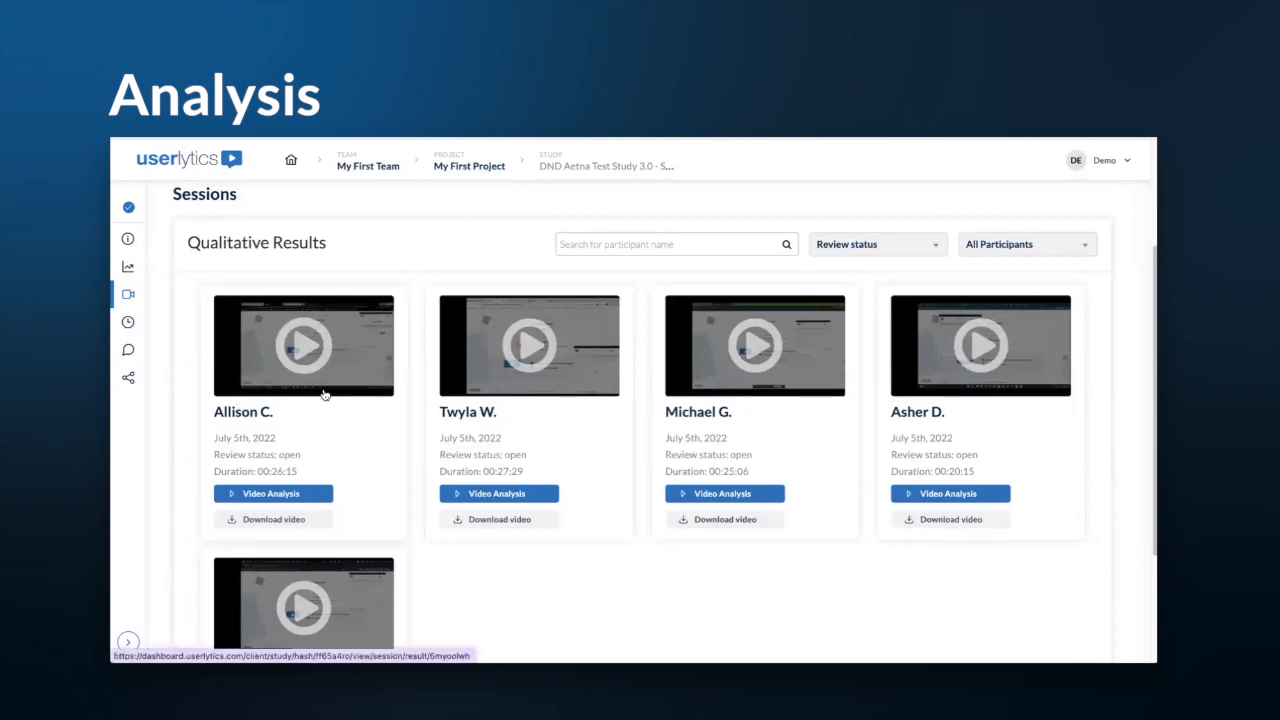
{"action": "scroll", "coordinate": [465, 470], "scroll_direction": "down", "scroll_amount": 3}
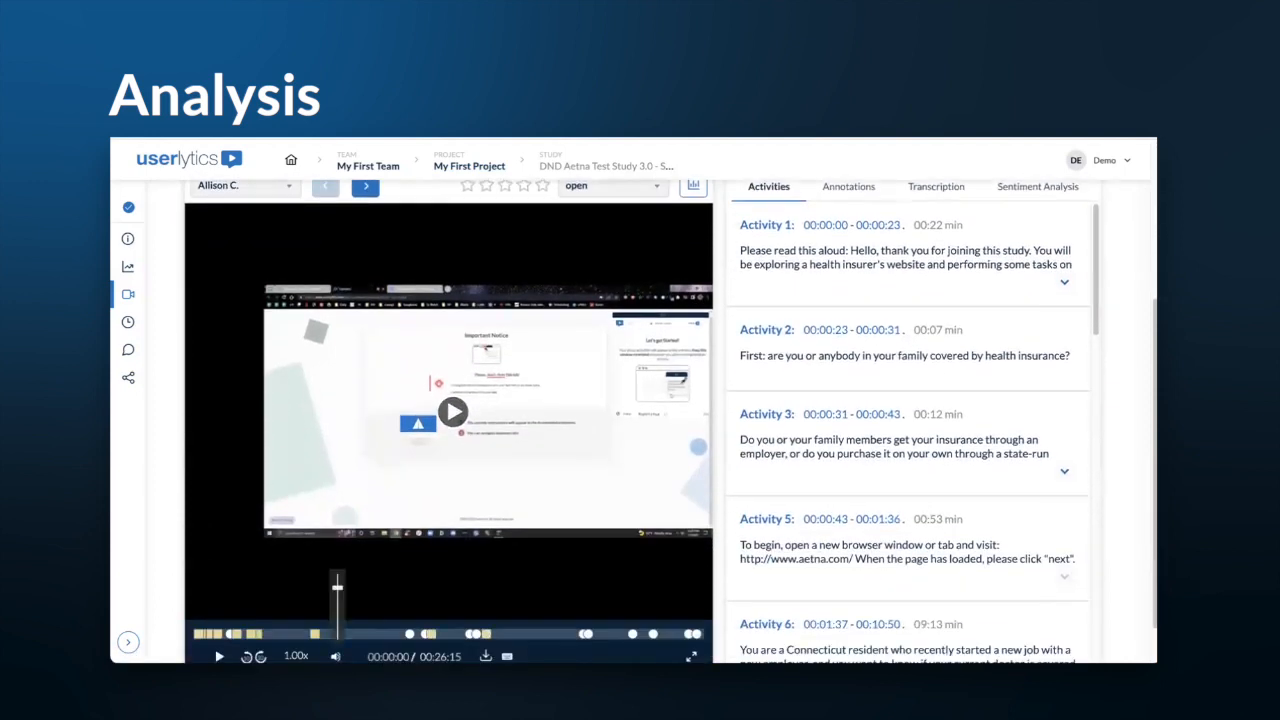
{"action": "left_click", "coordinate": [445, 511]}
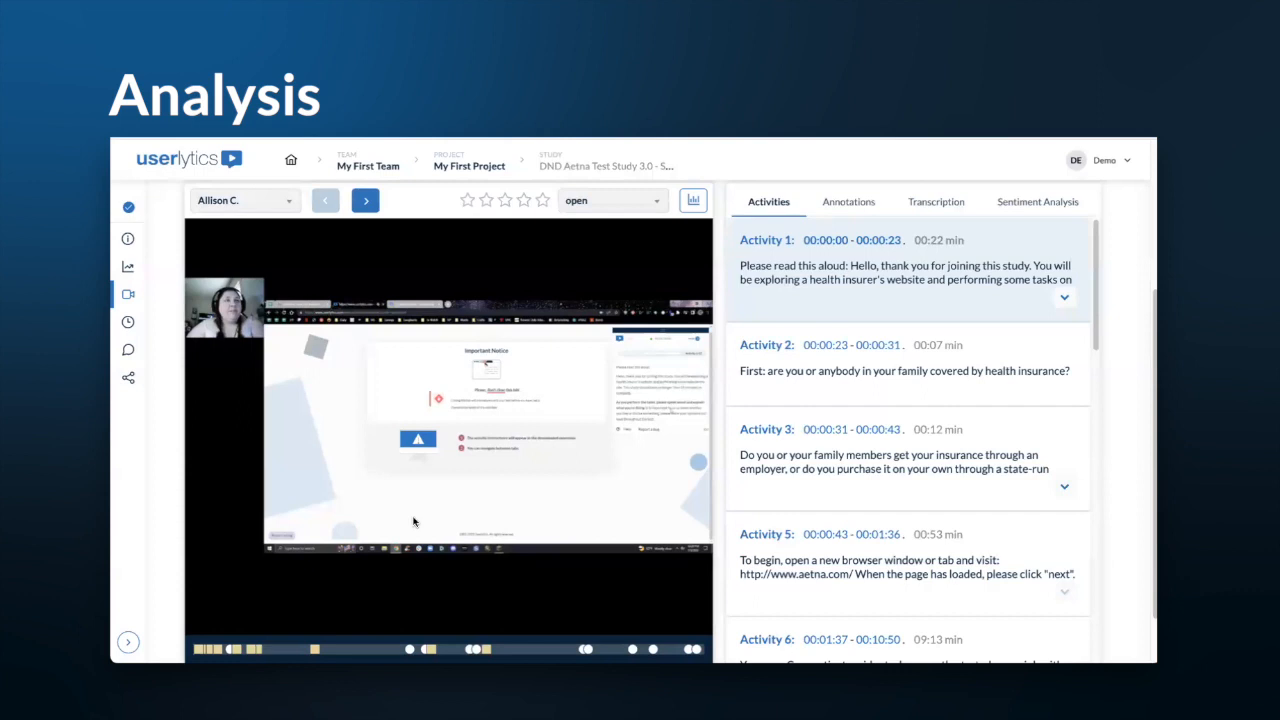
{"action": "scroll", "coordinate": [427, 536], "scroll_direction": "up", "scroll_amount": 1}
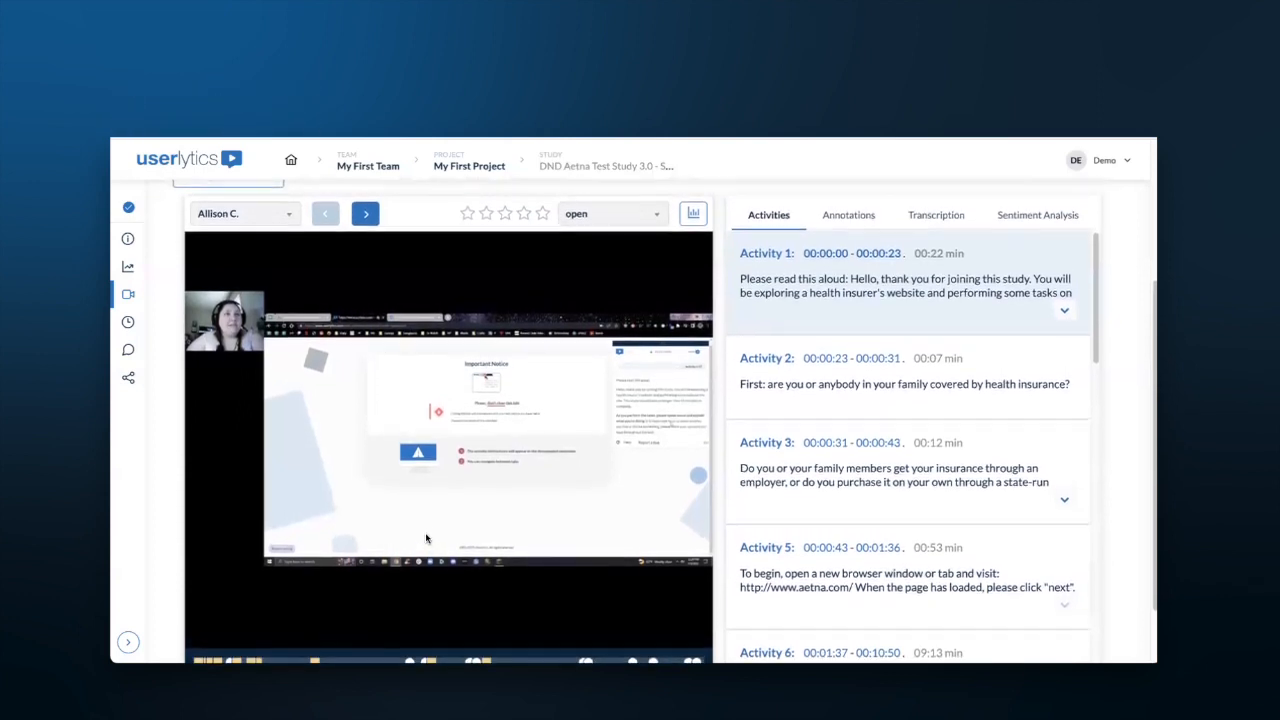